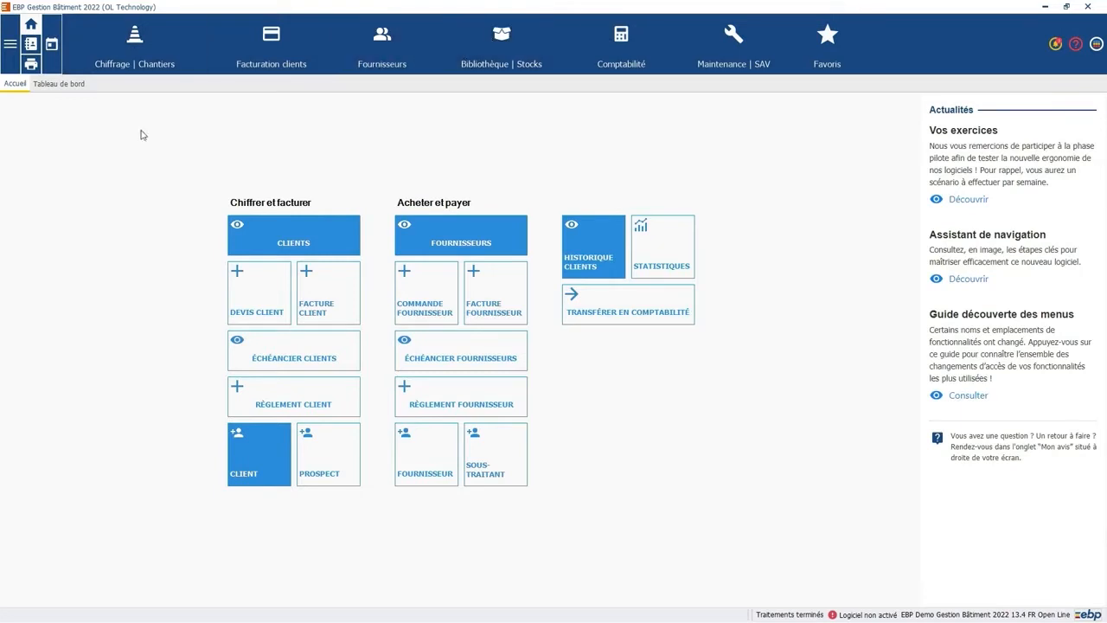
Step: Create a new client record from the Clients | Prospects list and enter the client's surname
click(156, 39)
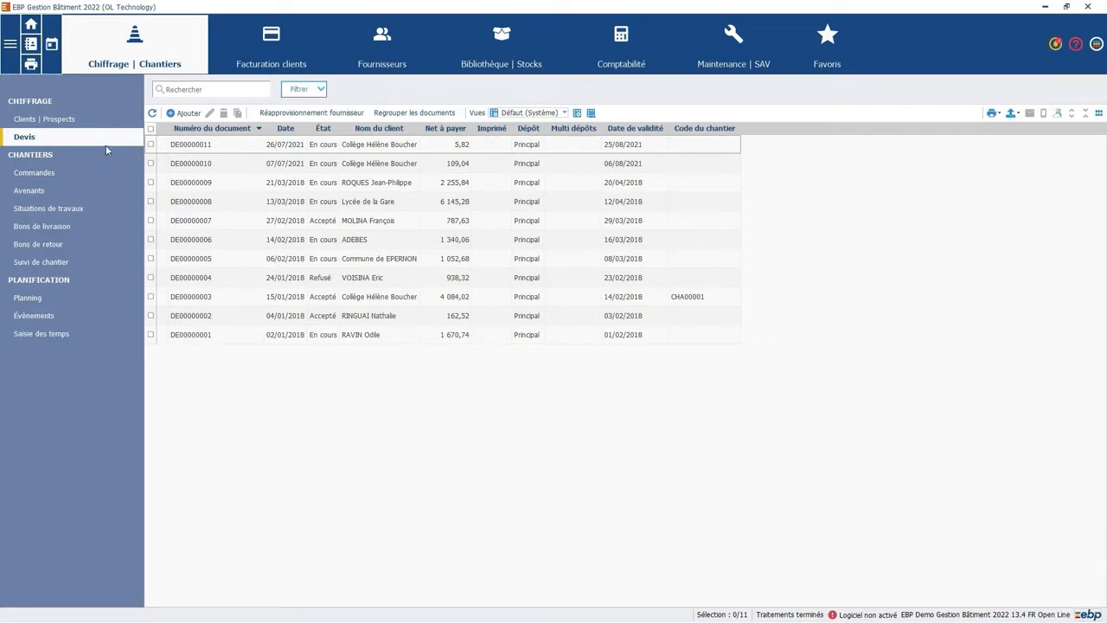
click(67, 118)
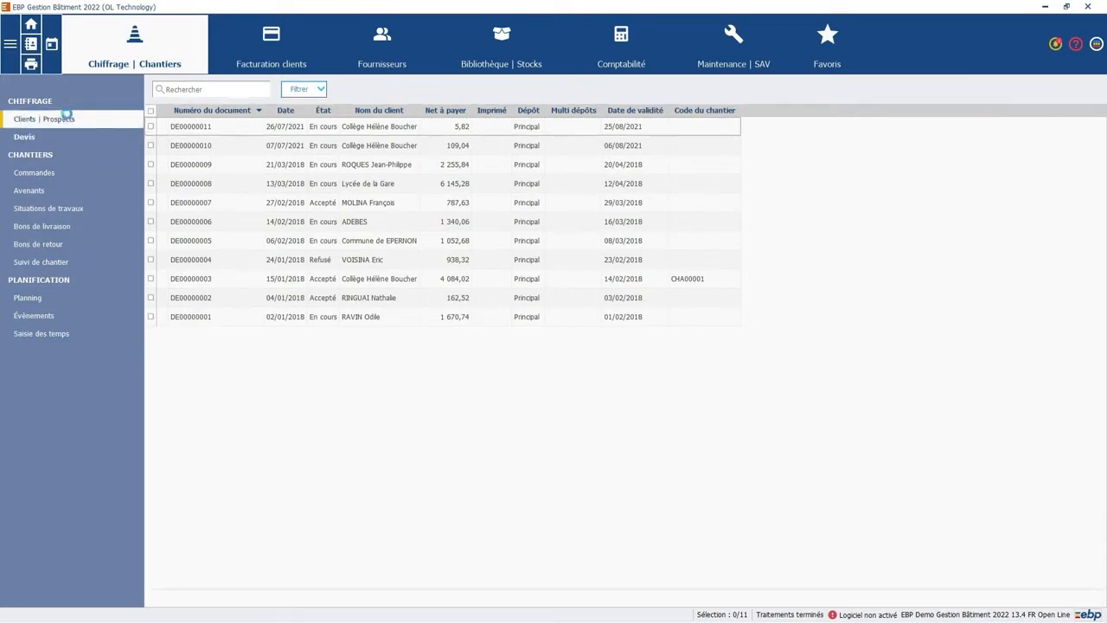
click(208, 131)
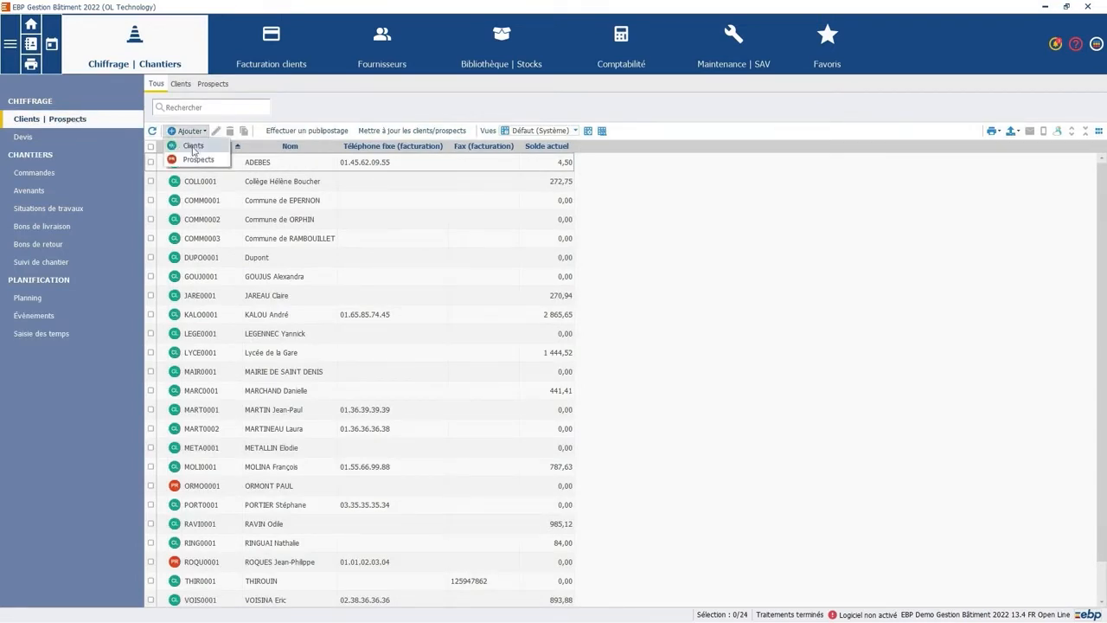
click(193, 147)
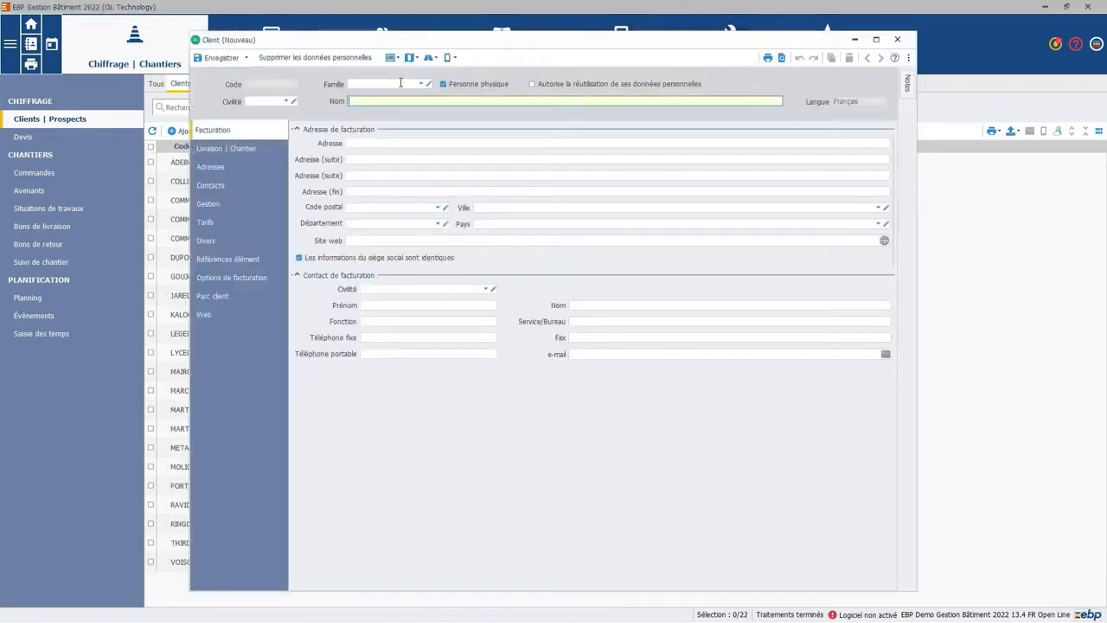
text(Dupont)
click(375, 143)
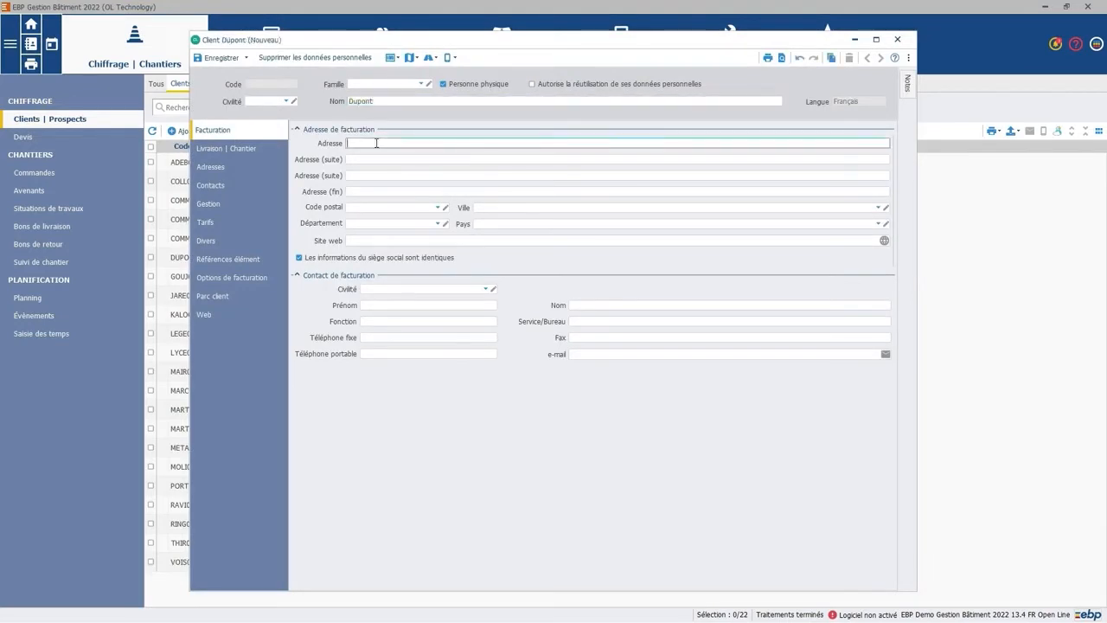
Step: Show the new client's Divers details with the bank information, and save and close the record
click(208, 242)
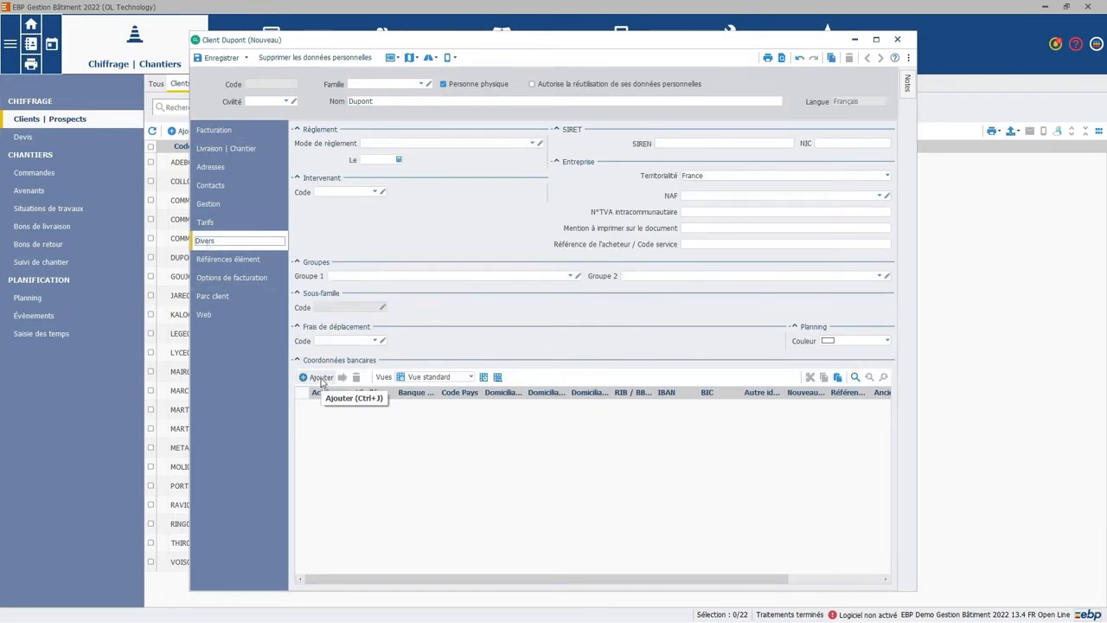
click(245, 57)
click(250, 73)
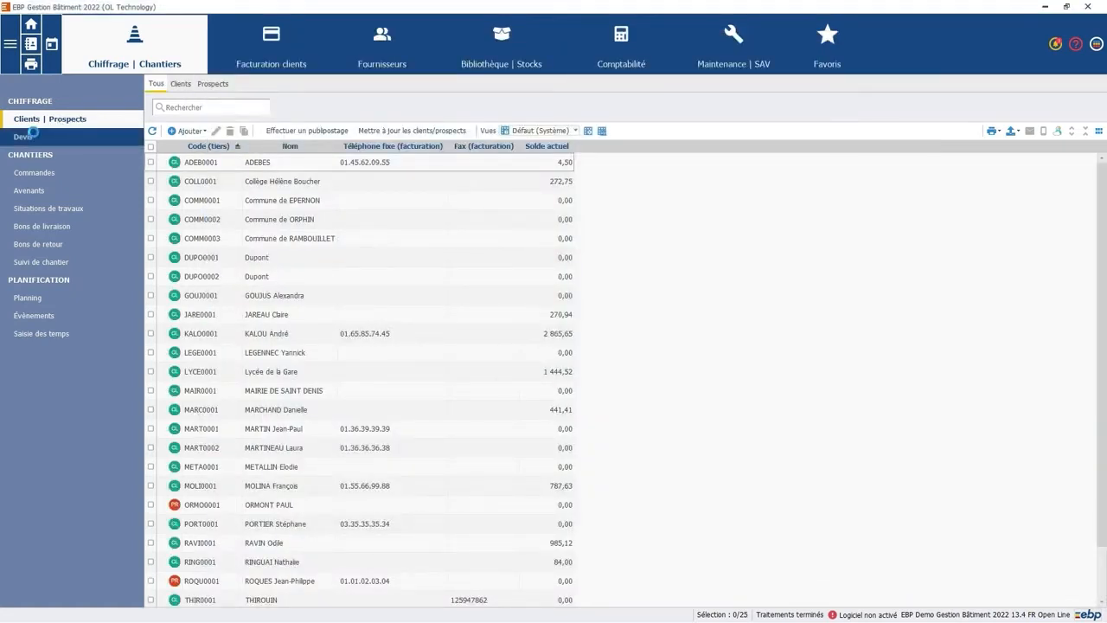
Step: Create a new quote for Collège Hélène Boucher and add the items ADSL0001 and BAND0001 to its lines
click(35, 137)
click(185, 114)
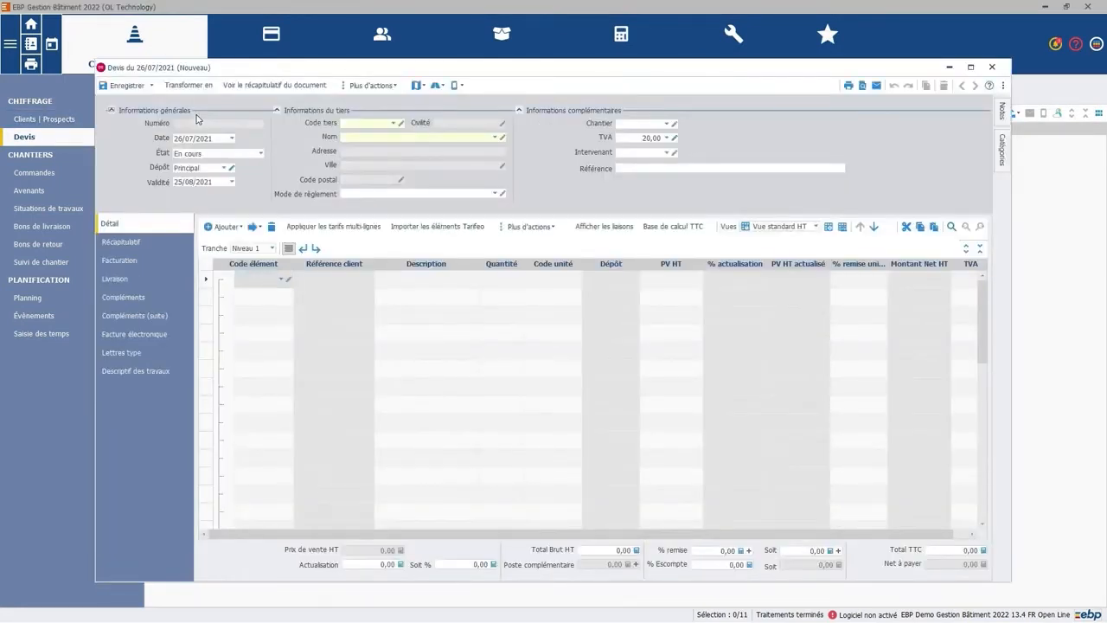
click(396, 124)
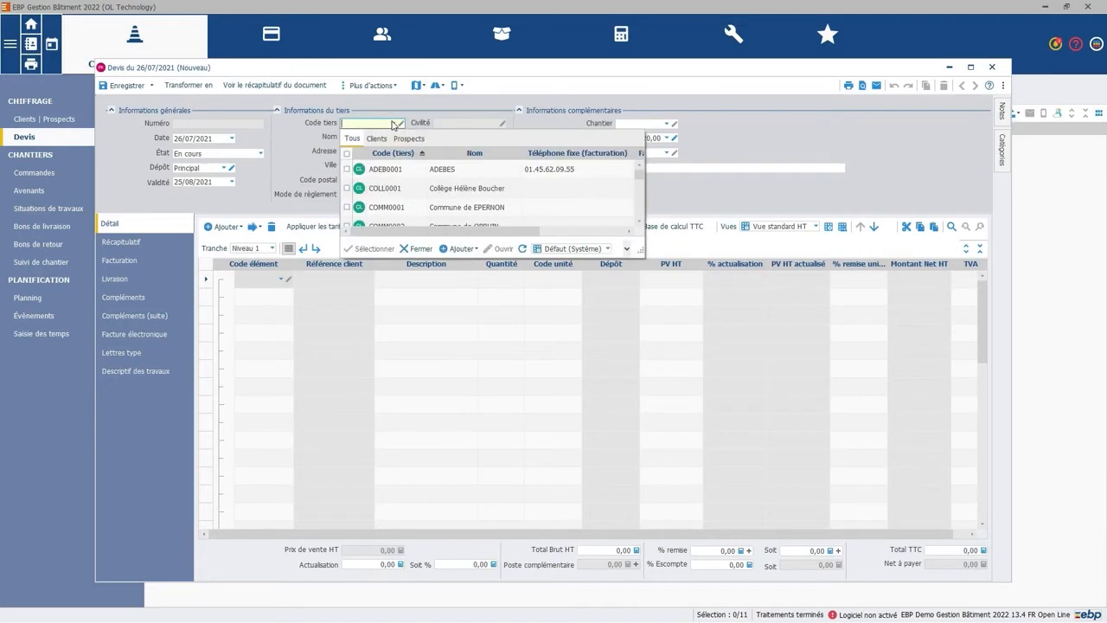
click(382, 187)
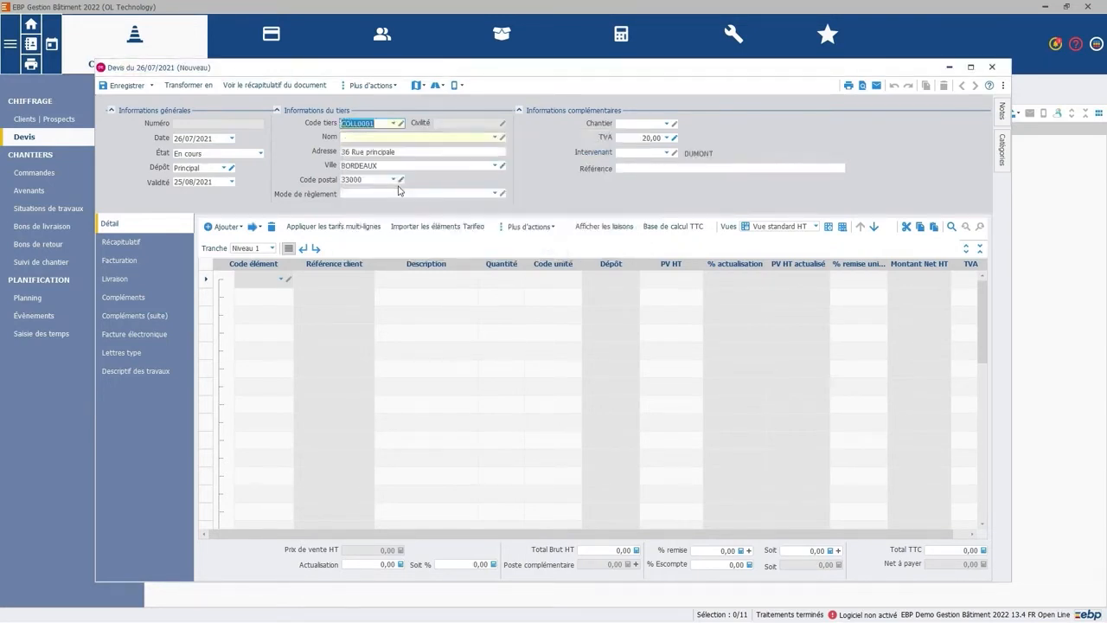
click(281, 279)
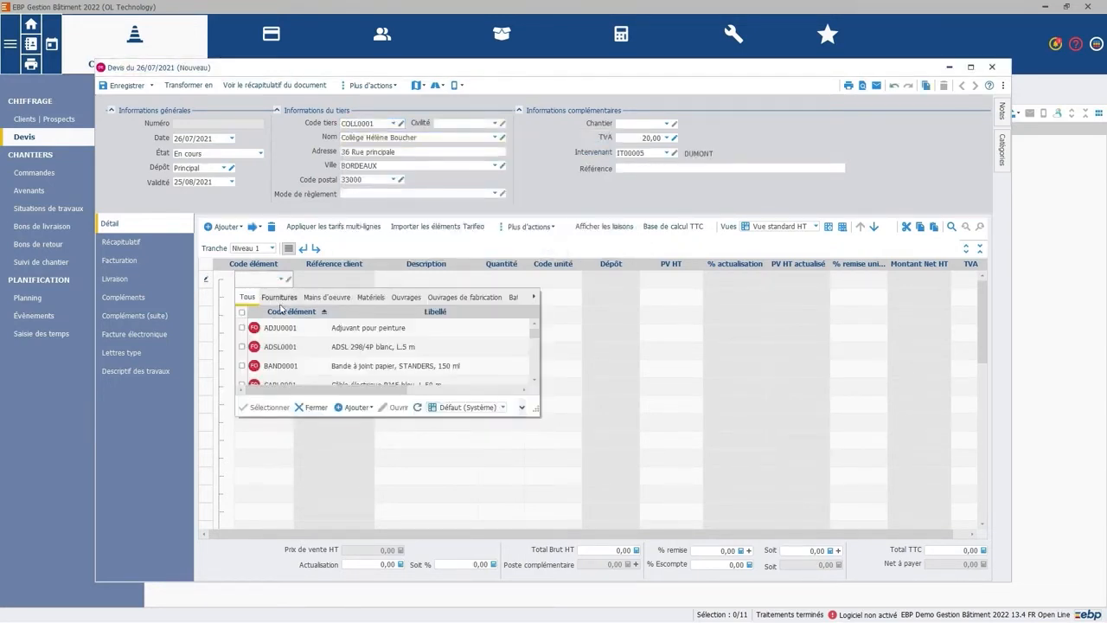
click(286, 348)
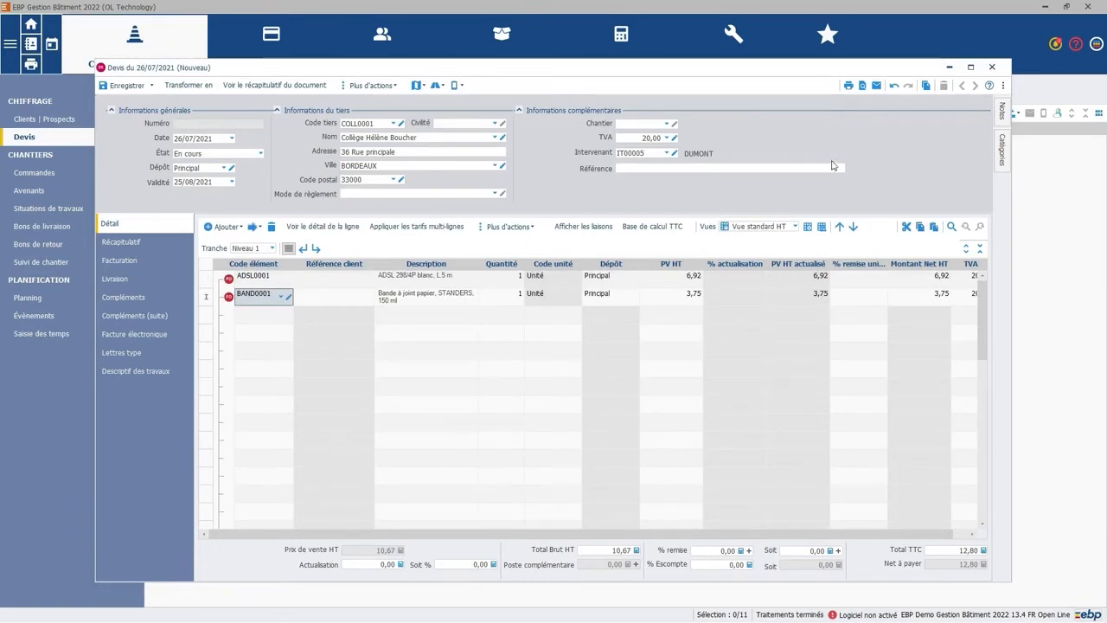
Step: Insert all items of the Plomberie category into the quote
click(1001, 153)
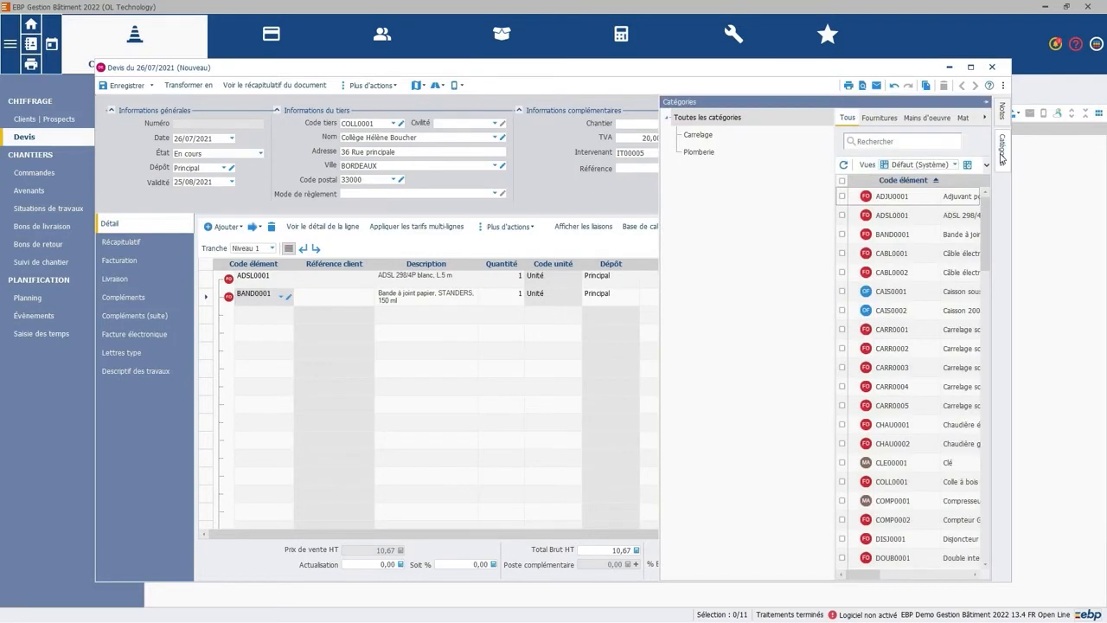
click(698, 153)
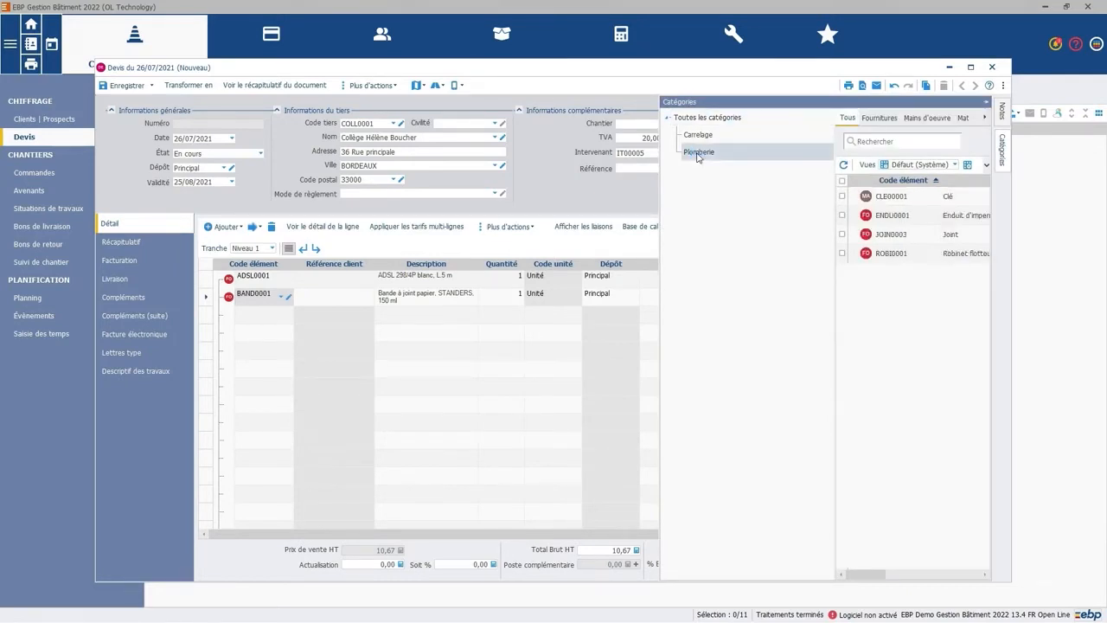
click(841, 181)
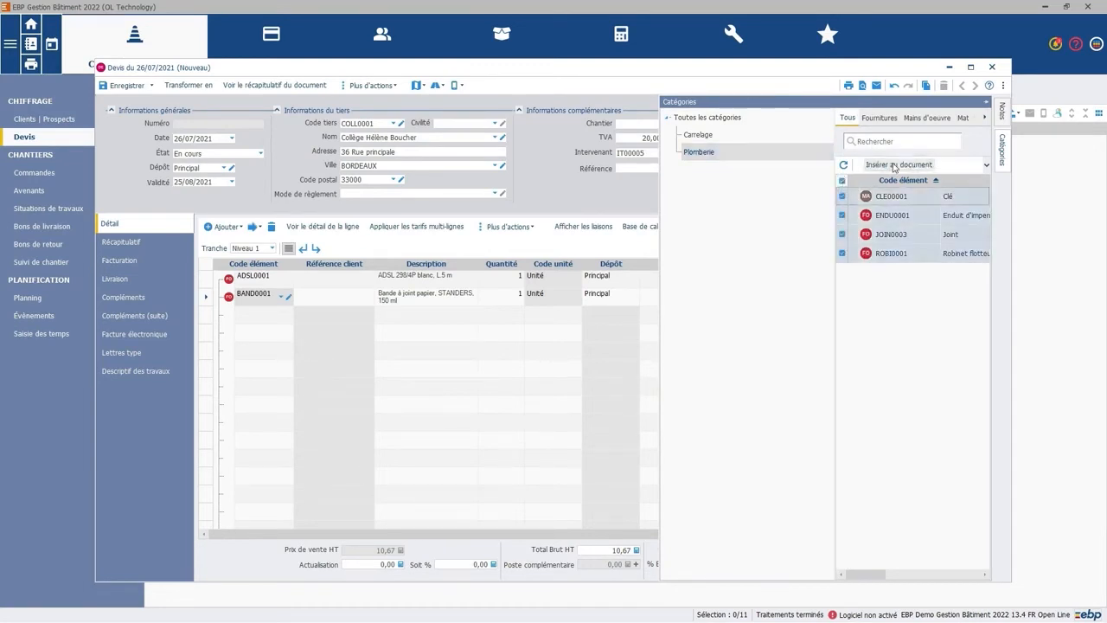
click(895, 165)
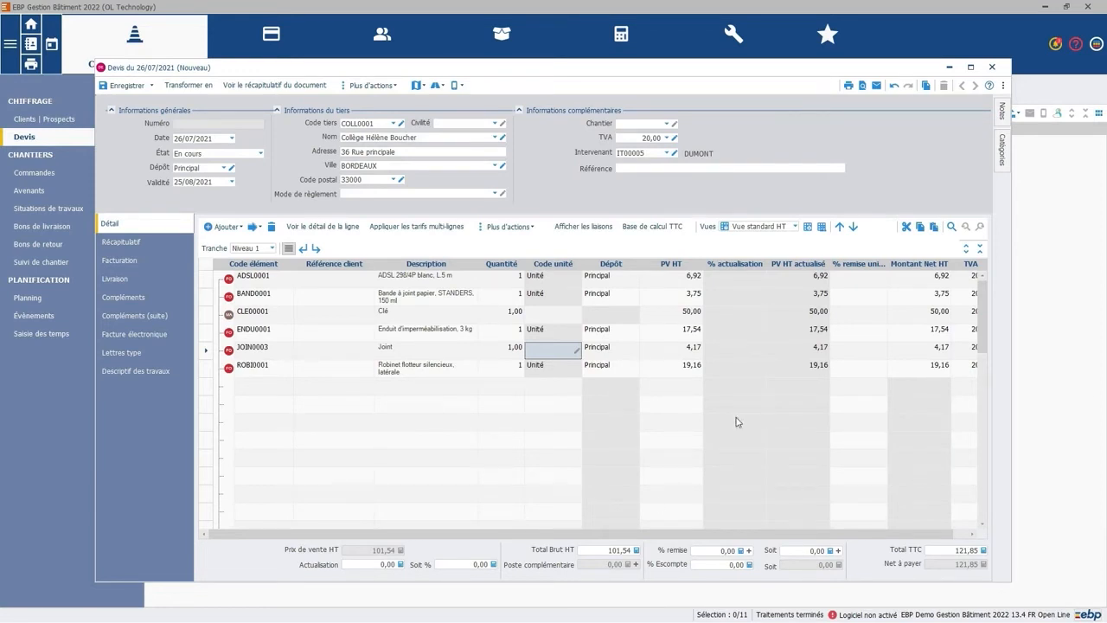
Step: Hide the quote's header information and totals footer to enlarge the line grid, and save and close the quote
click(1002, 115)
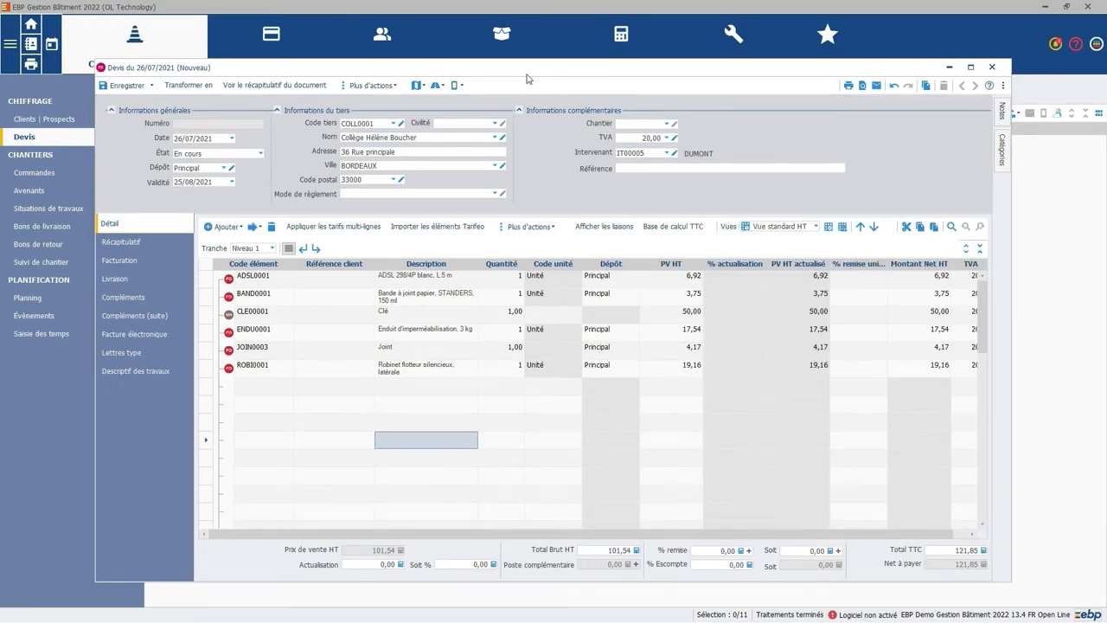
key(F11)
key(F12)
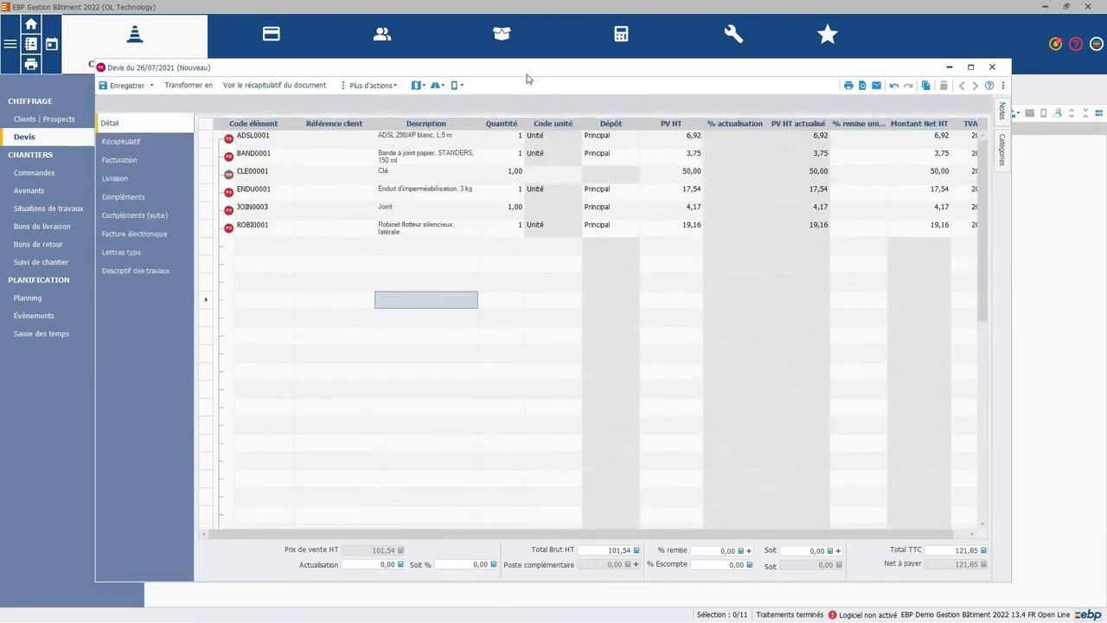
key(F12)
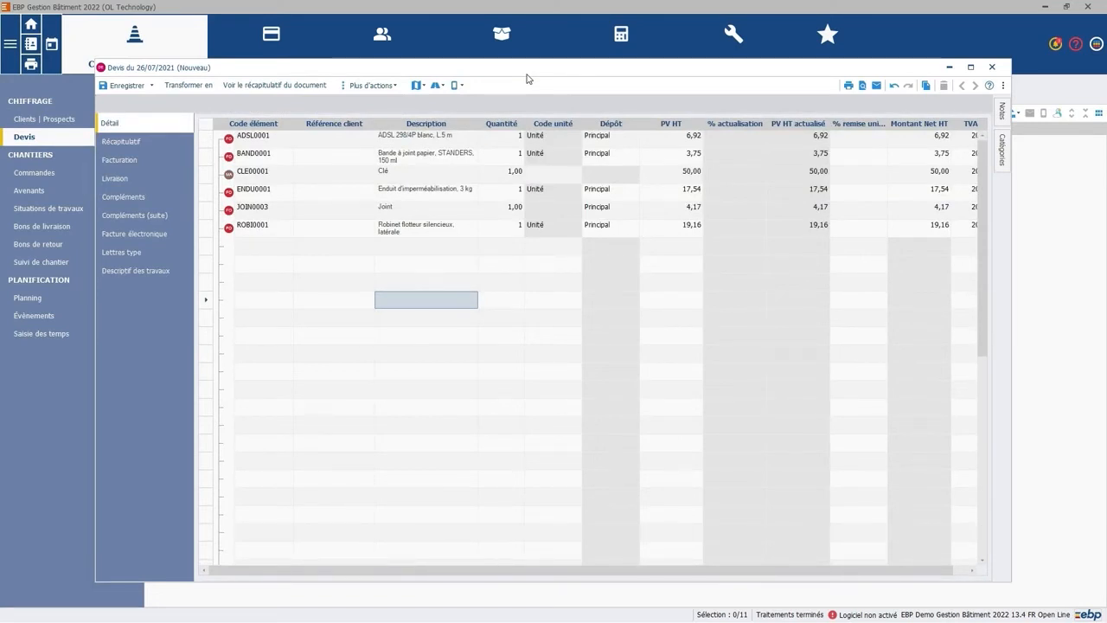
key(F11)
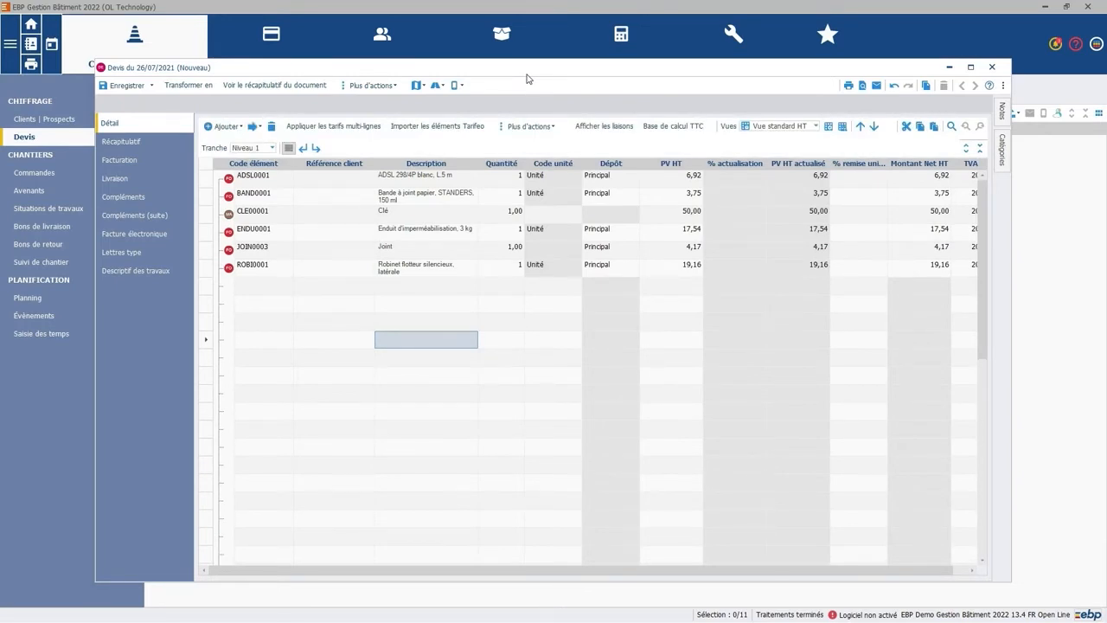
key(F10)
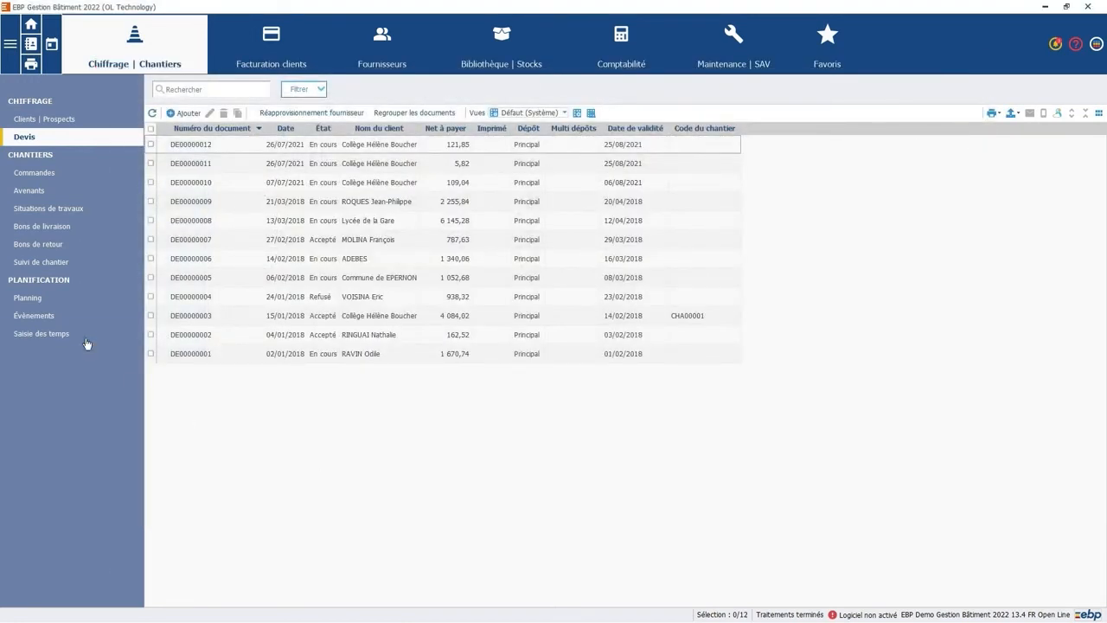
Step: Open the Commune de Orphin site record in Suivi de chantier and examine its general information, Détail and Analyse pages
click(52, 261)
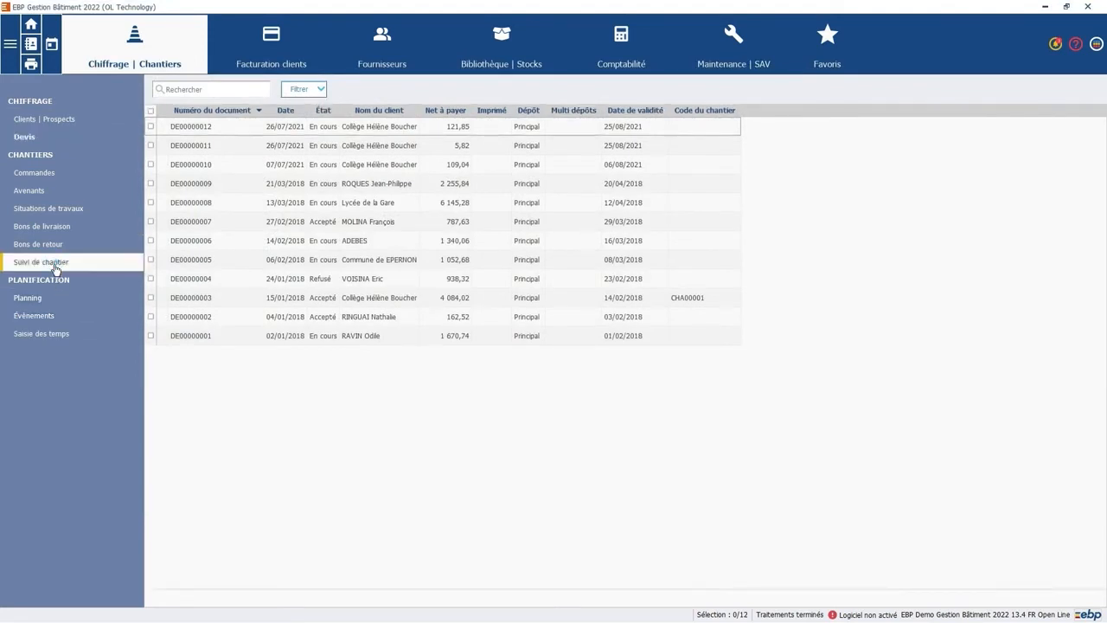
double_click(343, 144)
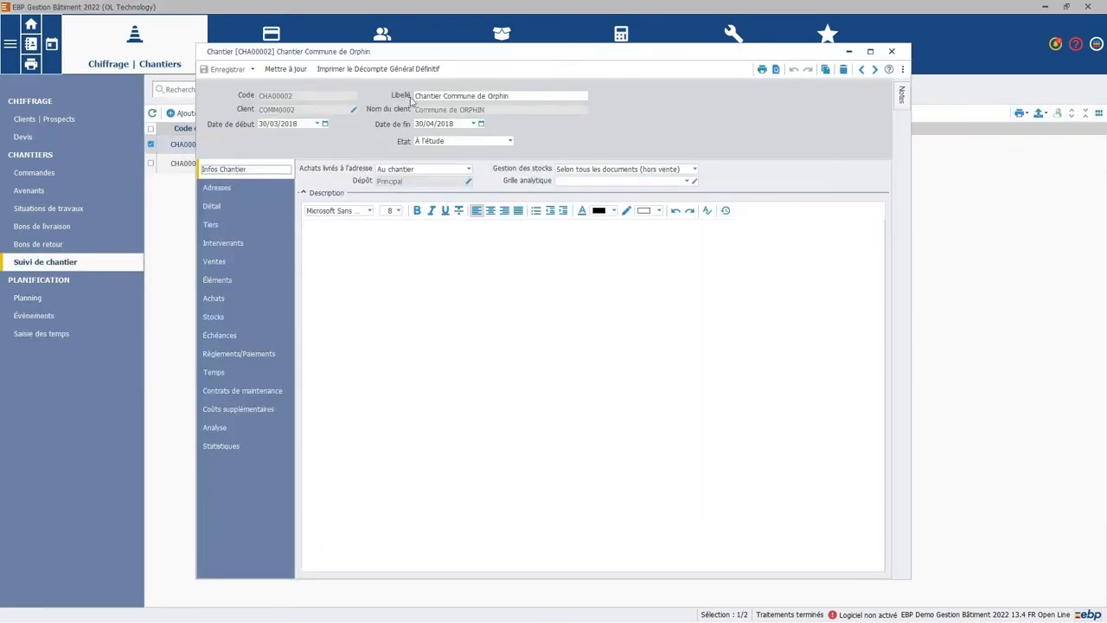
click(441, 95)
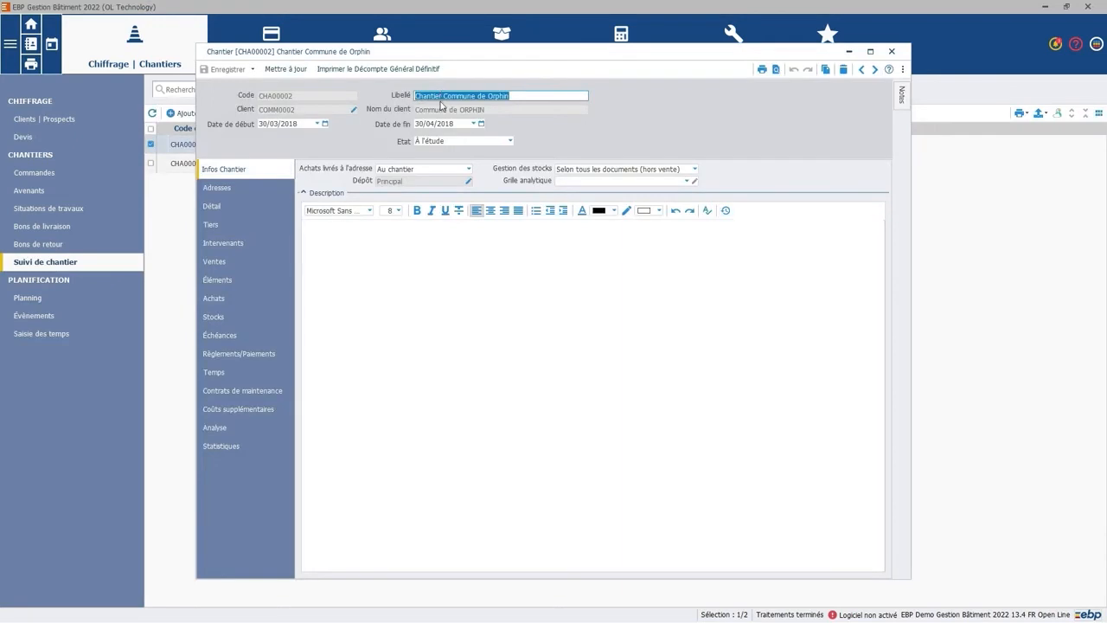
key(Tab)
click(259, 171)
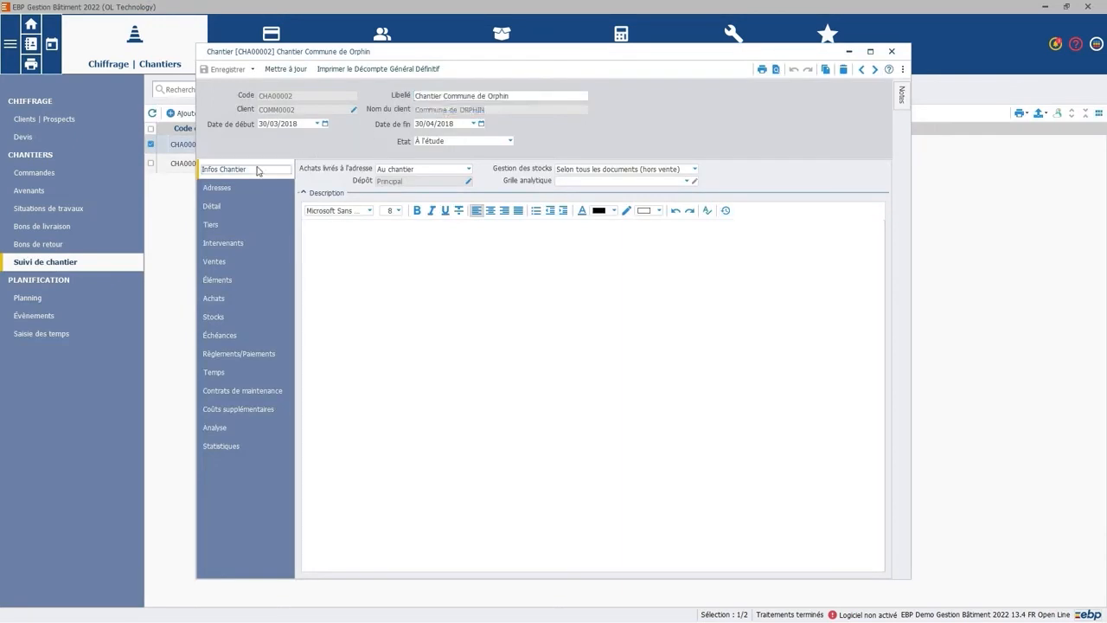
click(211, 207)
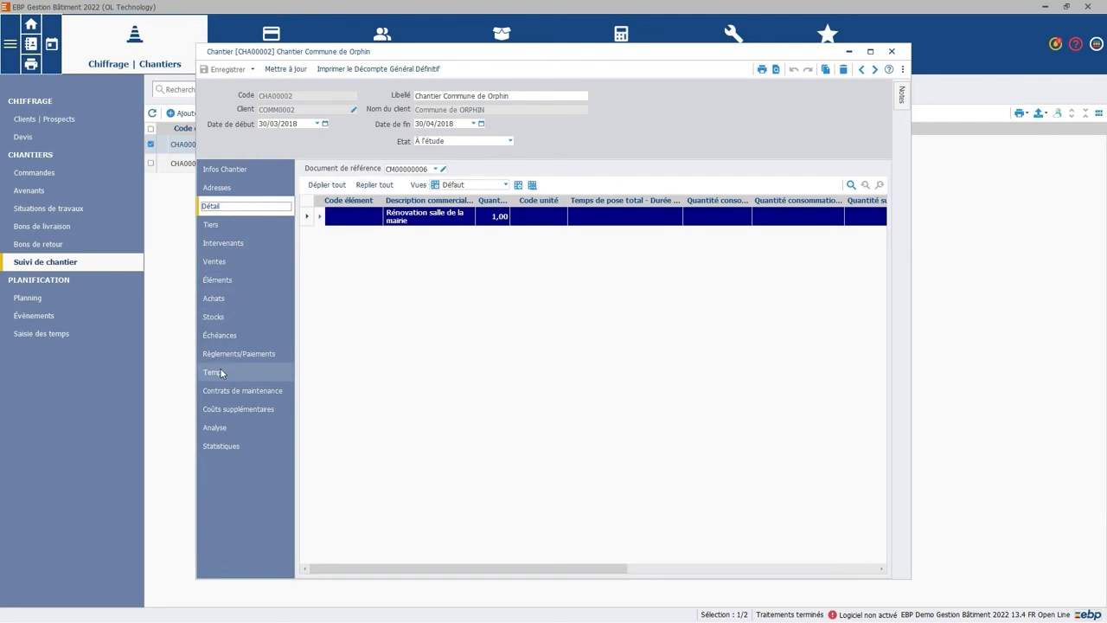
click(220, 430)
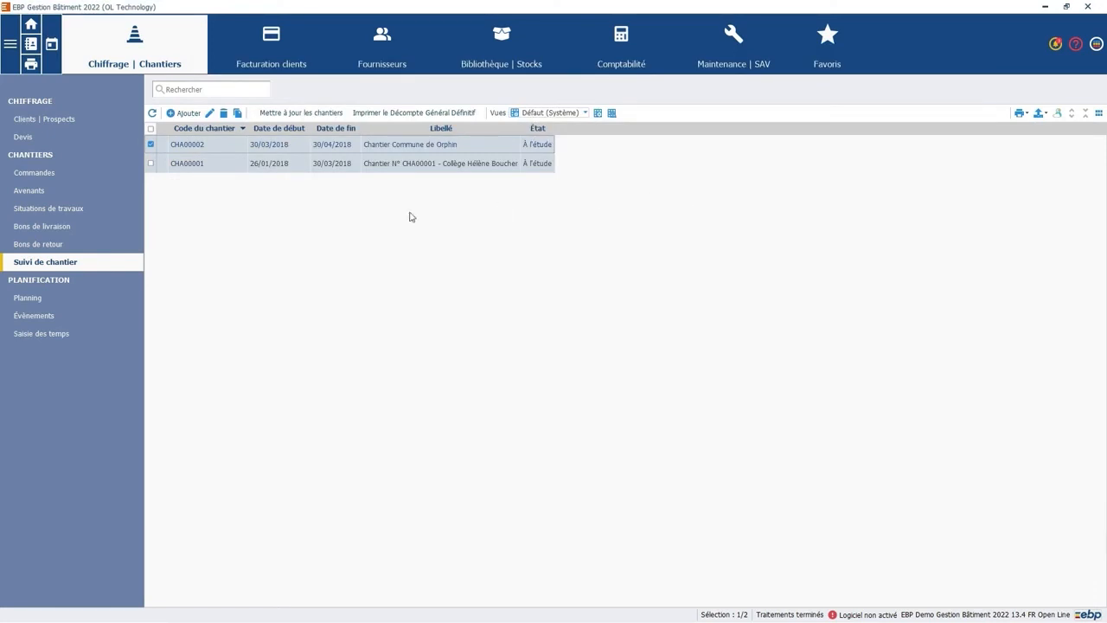
Step: Add the Clients | Prospects list to the favourites and display the Favoris section
click(65, 120)
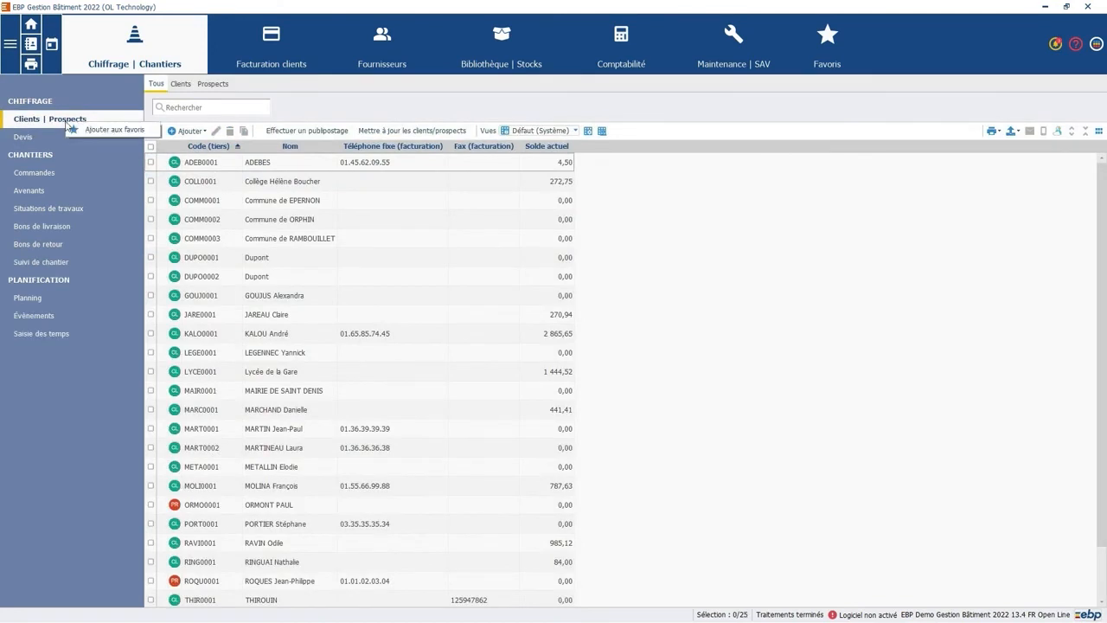
click(83, 129)
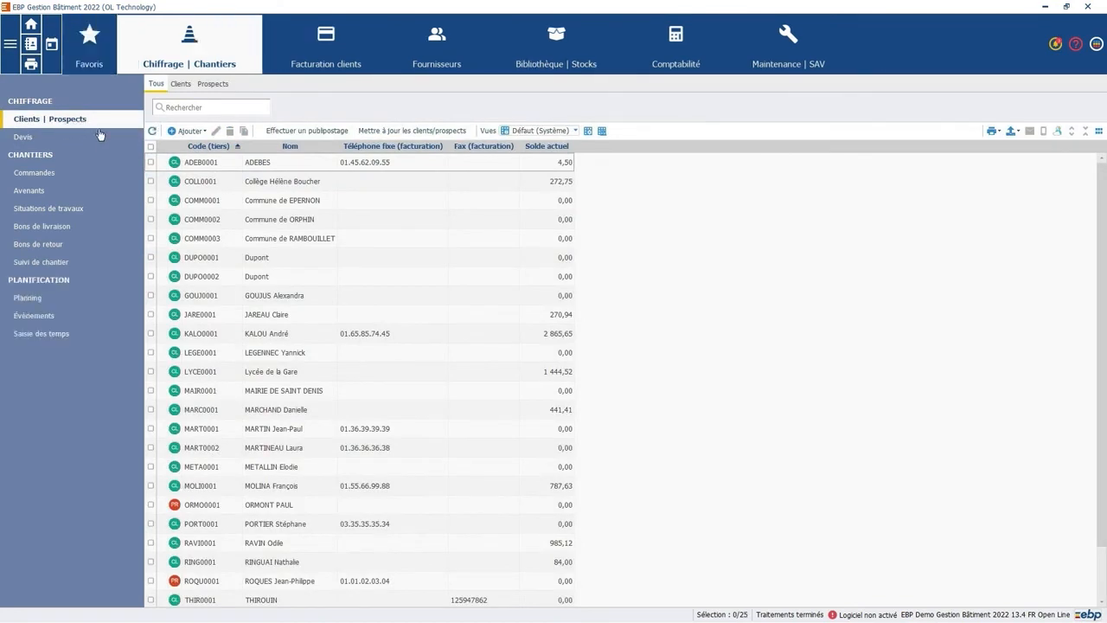
click(91, 45)
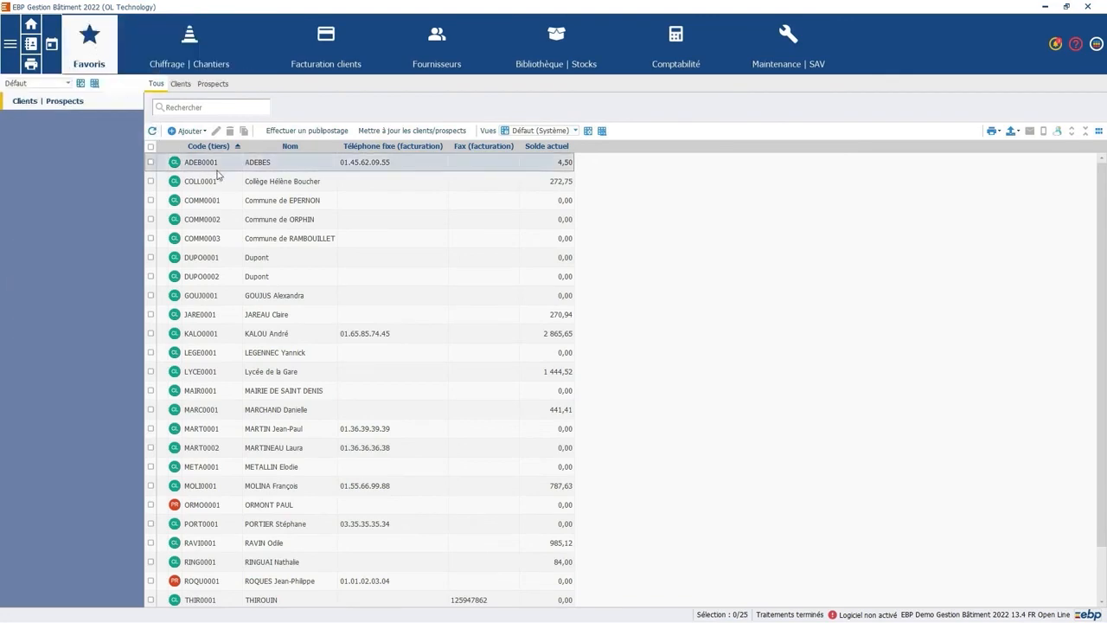